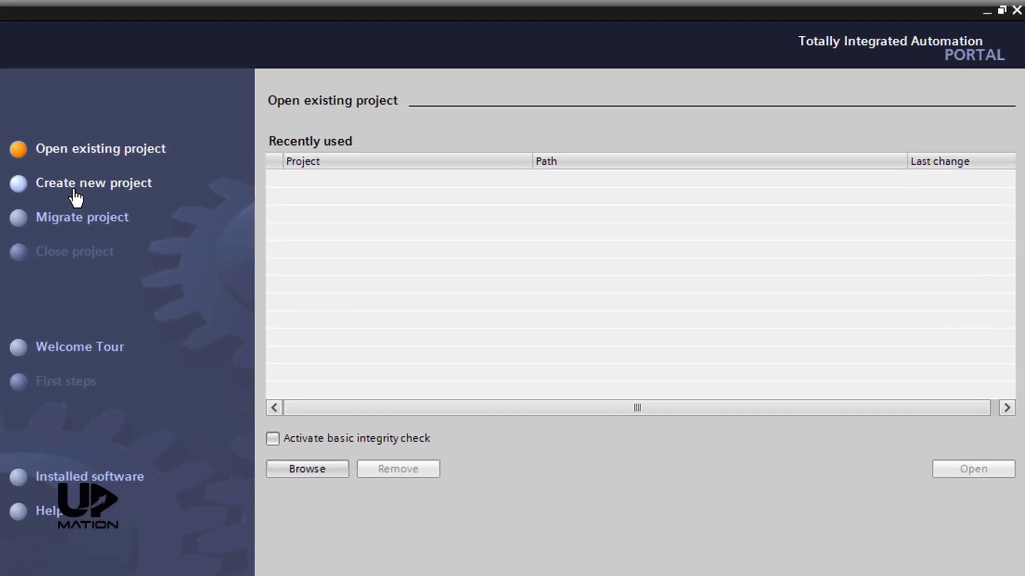
Step: Create a new project named 'Water Pumping System' with save path D:\Upmation
left_click(253, 151)
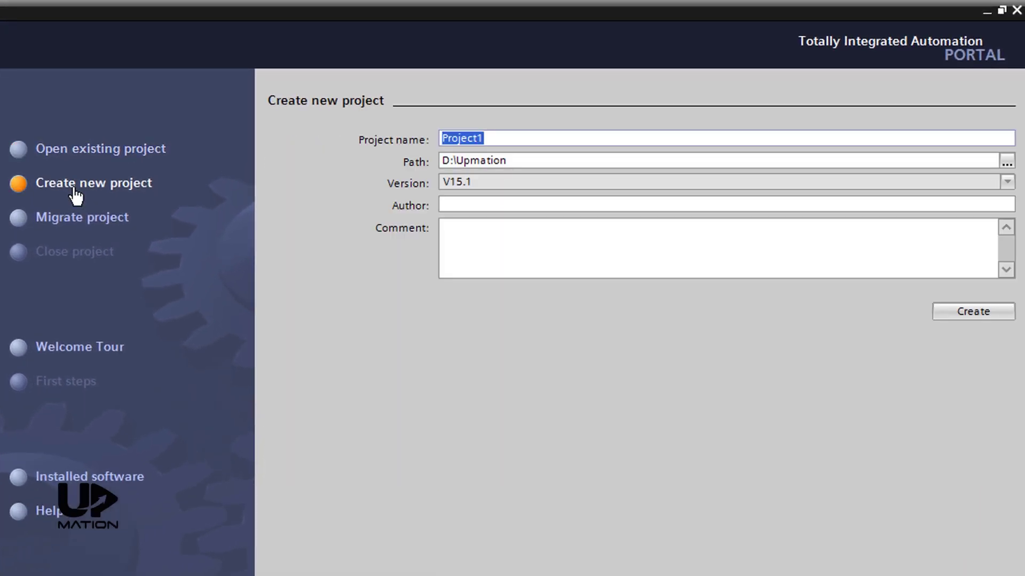
type("Water Pumping System")
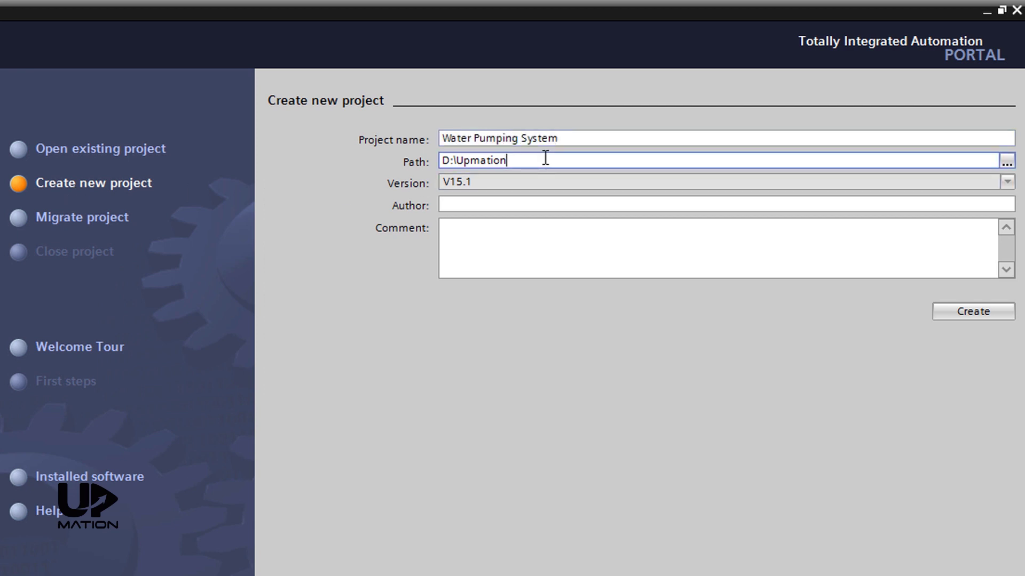
left_click_drag(545, 158, 404, 158)
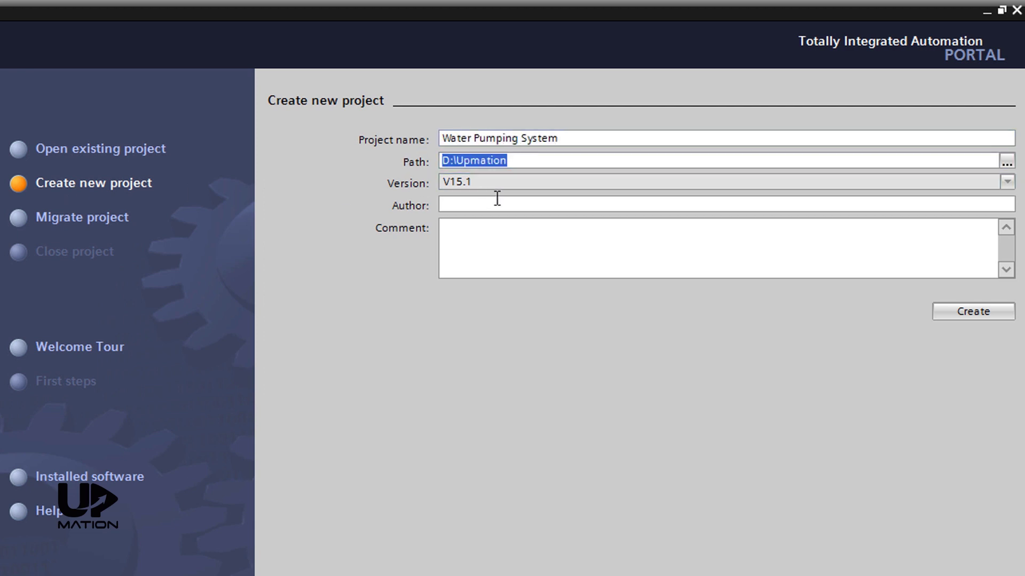
left_click(937, 318)
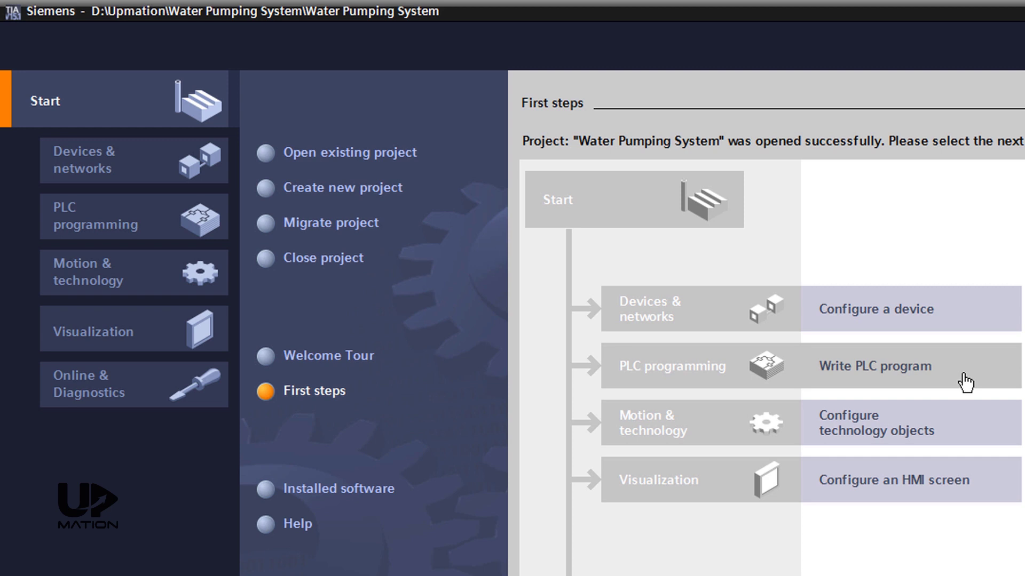
Step: Browse the new-device catalog to the SIMATIC S7-1500 CPU 1513-1 PN controller
left_click(959, 326)
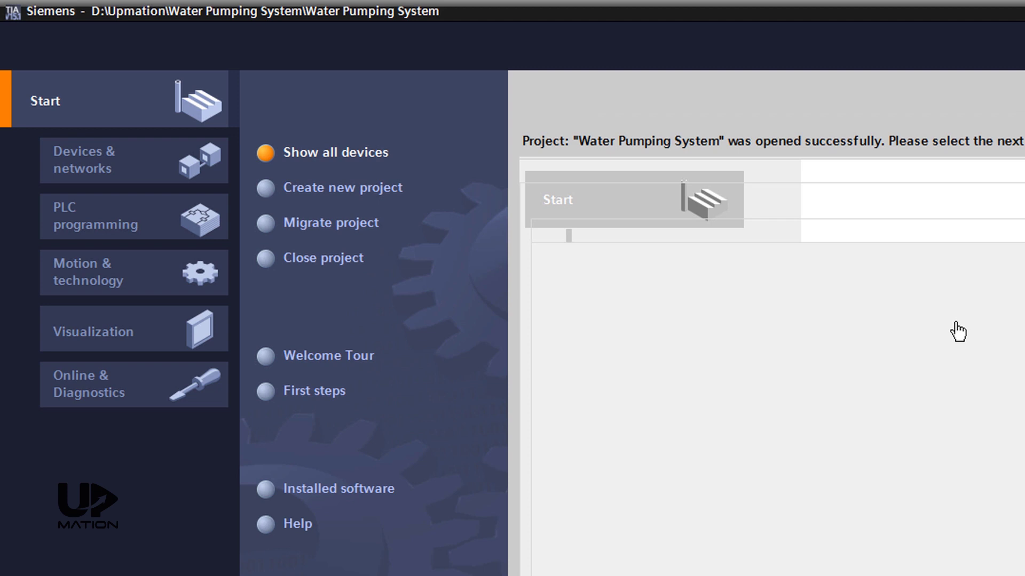
left_click(375, 195)
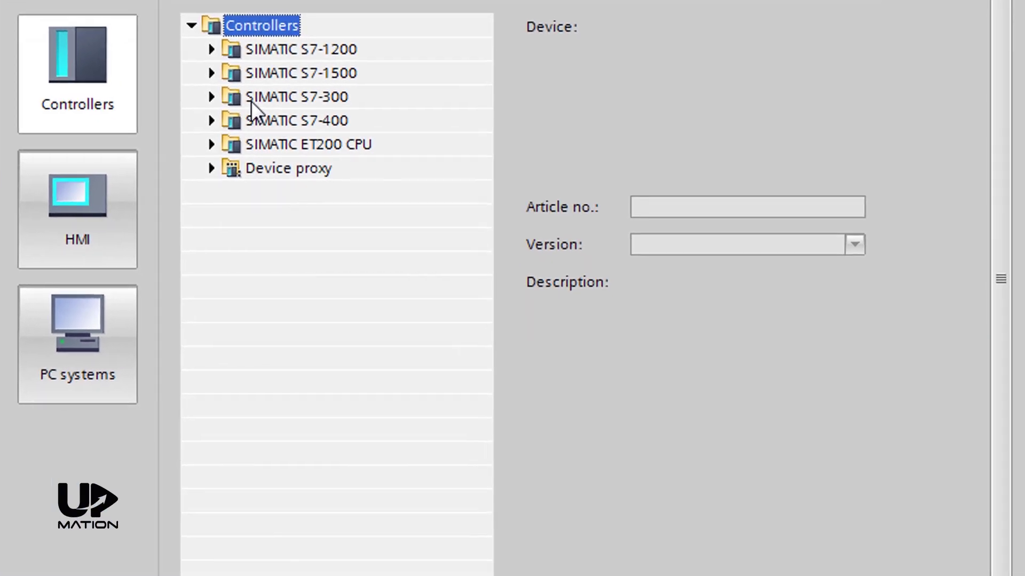
left_click(252, 75)
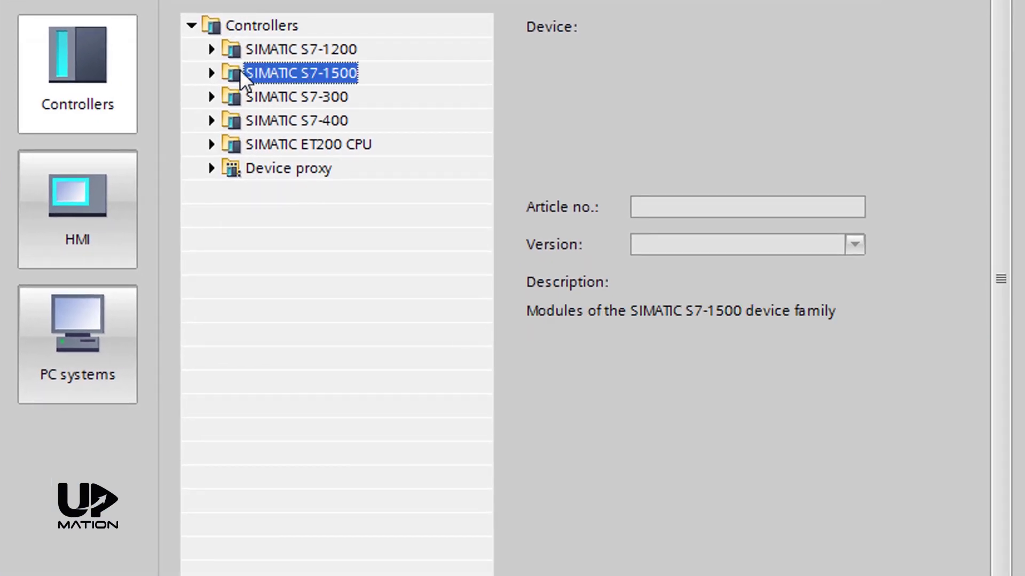
left_click(211, 73)
left_click(233, 97)
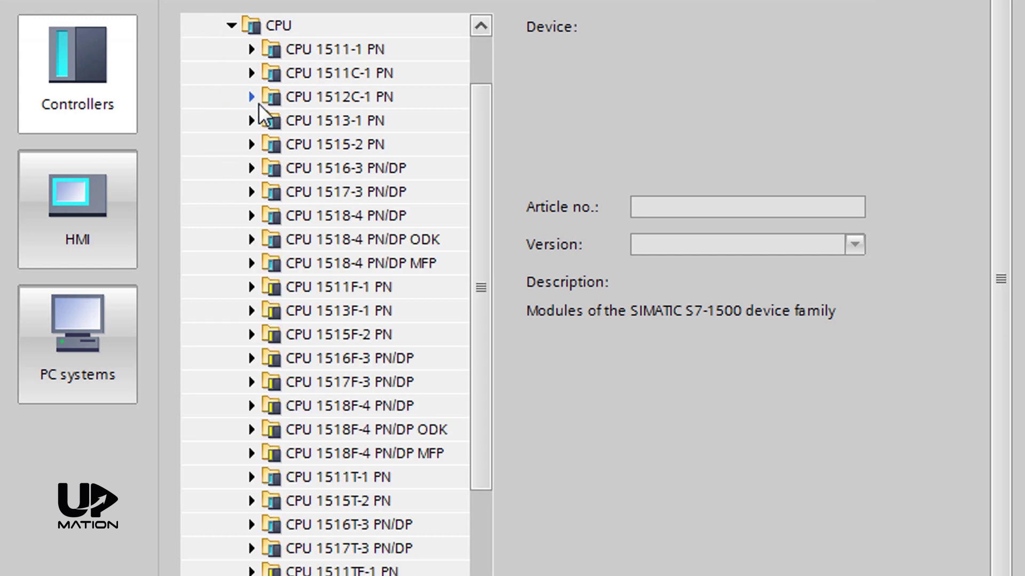
left_click(313, 122)
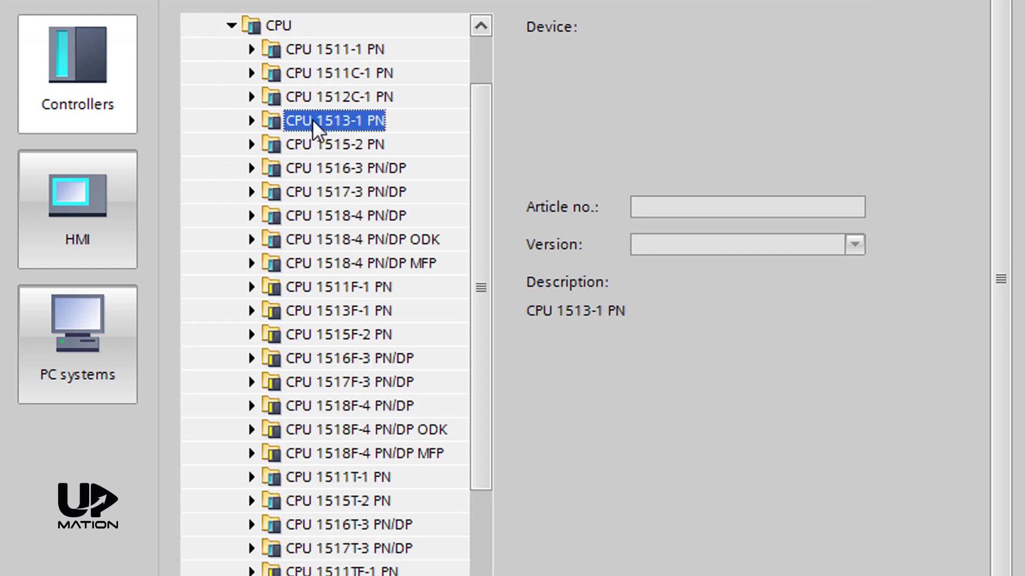
Step: Choose article 6ES7 513-1AL02-0AB0, version V2.6, and add the CPU as PLC_1
left_click(250, 121)
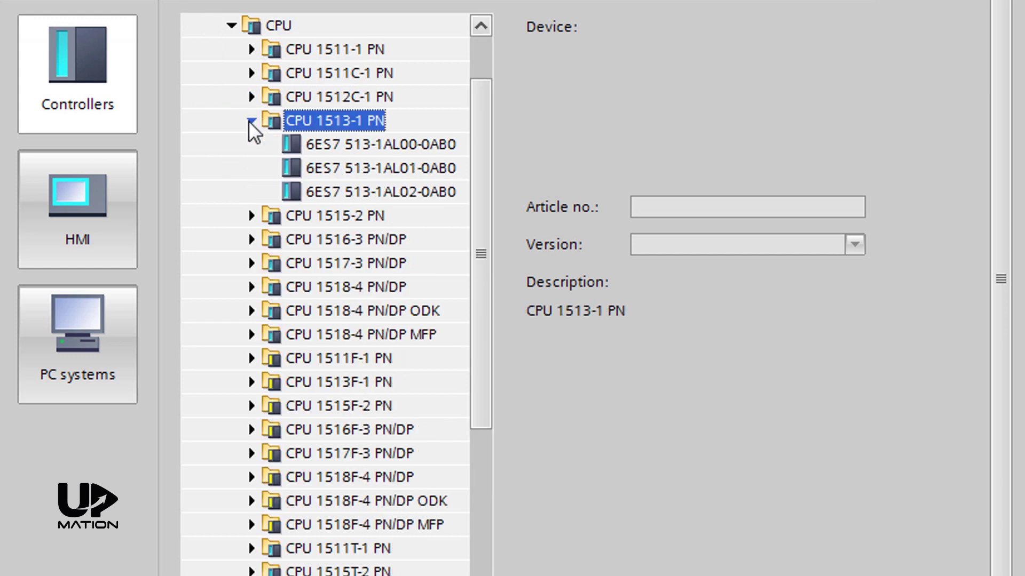
left_click(323, 144)
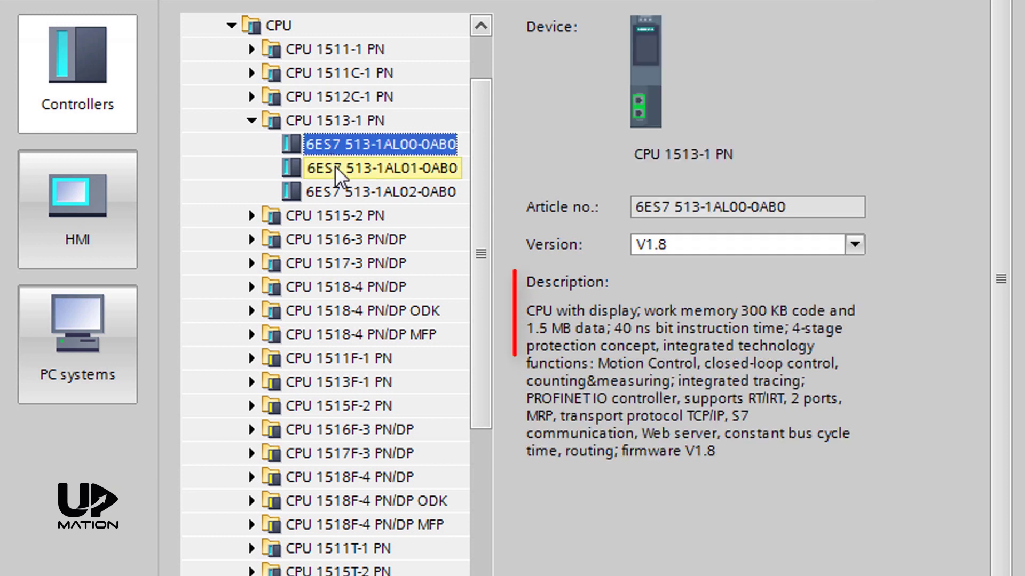
left_click(334, 168)
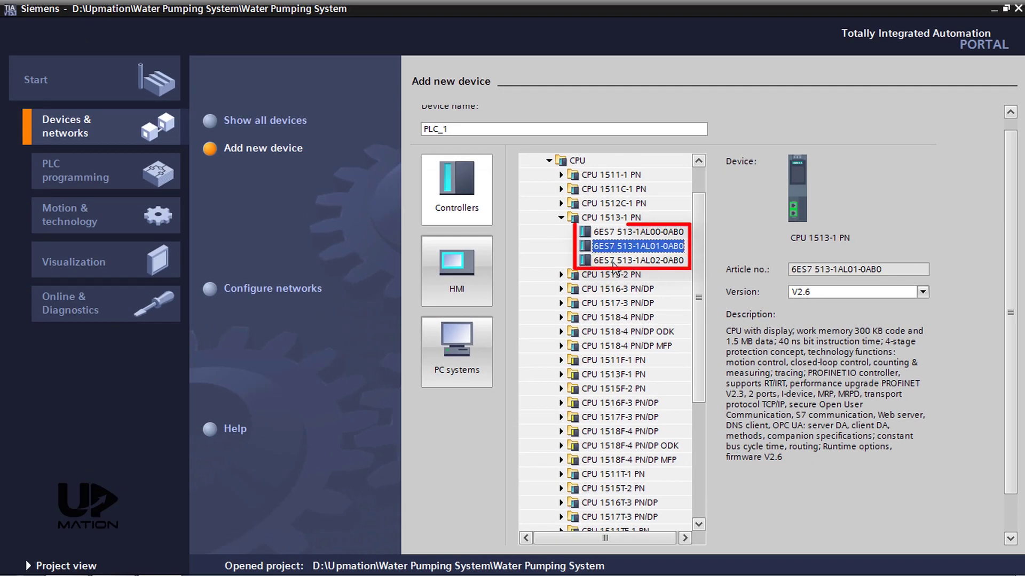
left_click(613, 261)
scroll(1012, 293, "down", 1)
scroll(1011, 293, "down", 1)
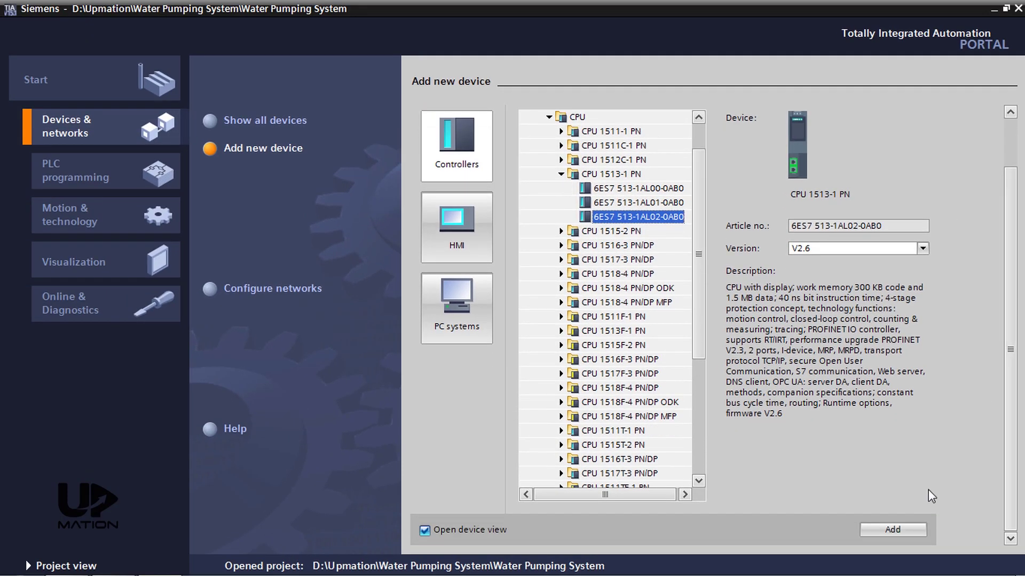
left_click(911, 532)
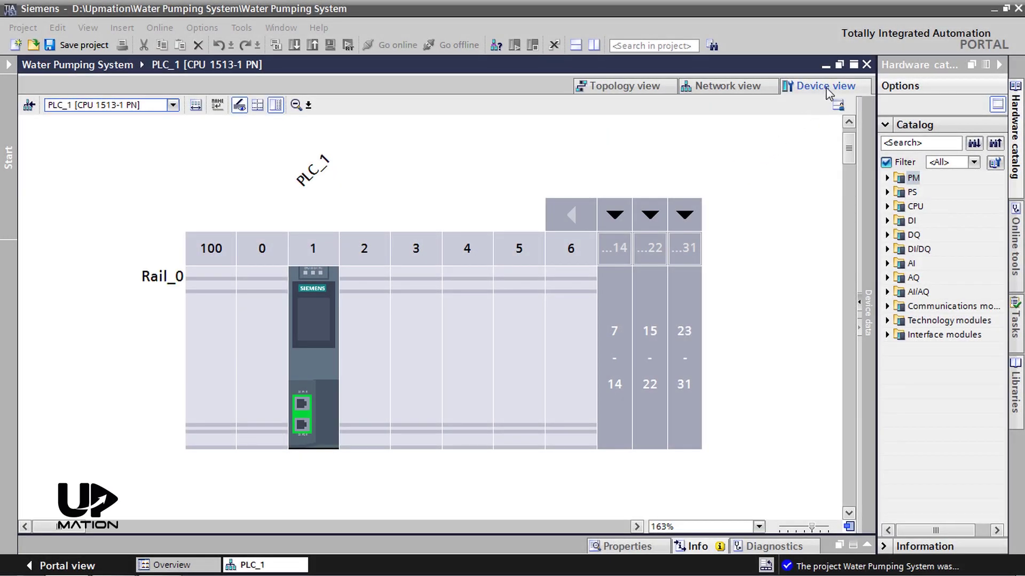
Step: Check the network and topology views, then return to PLC_1's device view on Rail_0
left_click(771, 90)
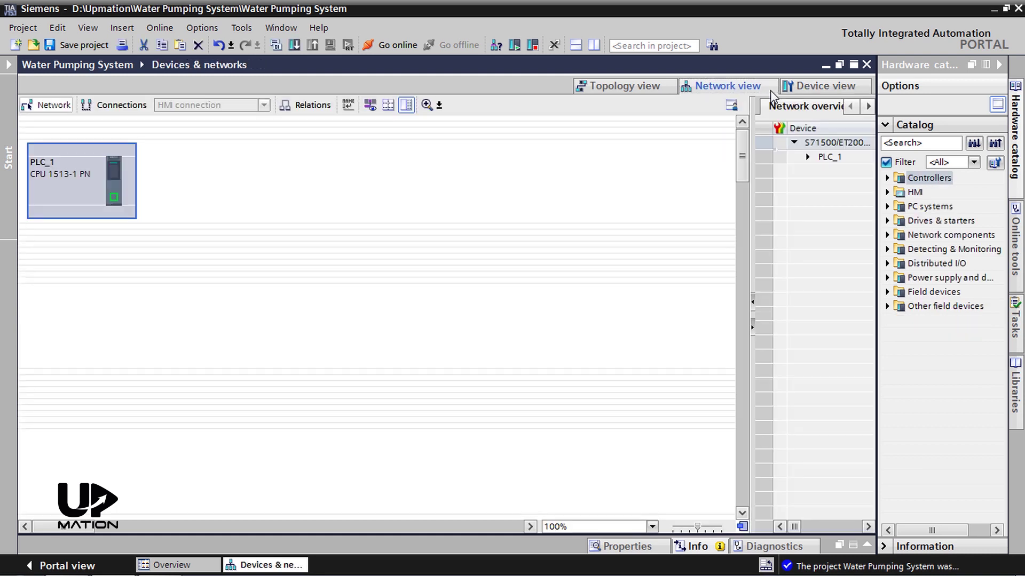
left_click(672, 93)
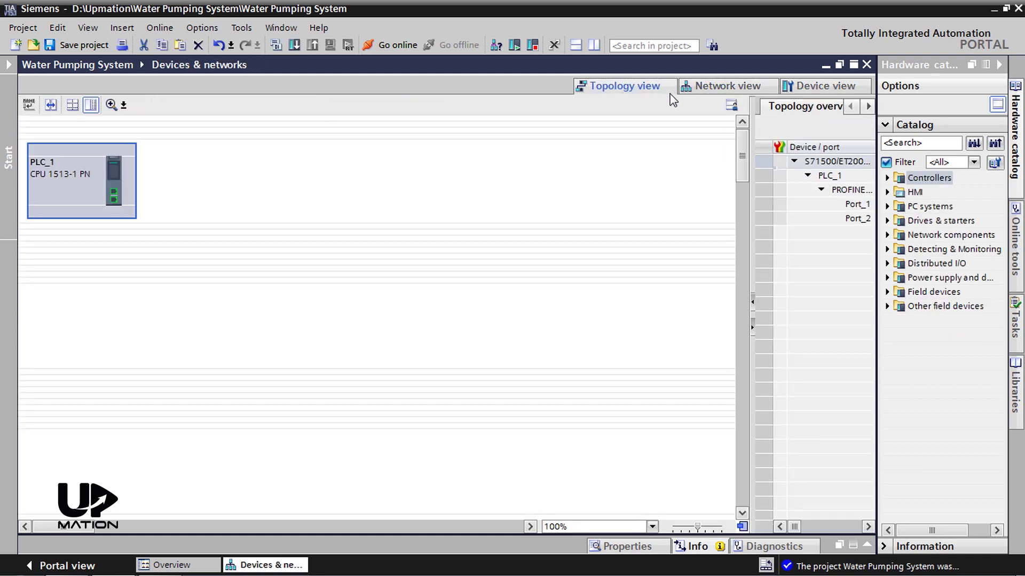
left_click(789, 96)
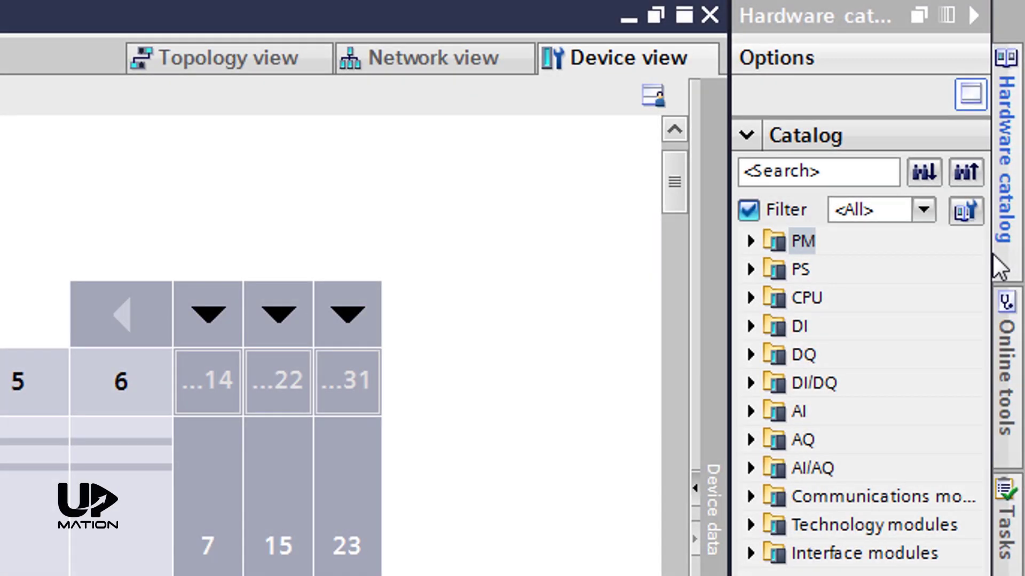
Step: Drag the DI 16x24VDC BA module (6ES7 521-1BH10-0AA0) into rack slot 2 beside the CPU
left_click(751, 326)
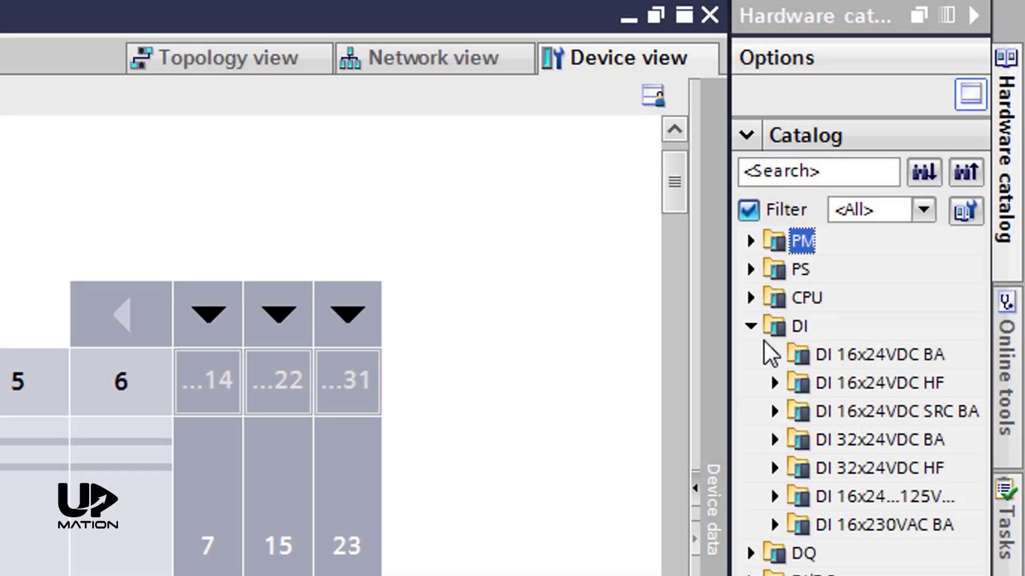
left_click(775, 354)
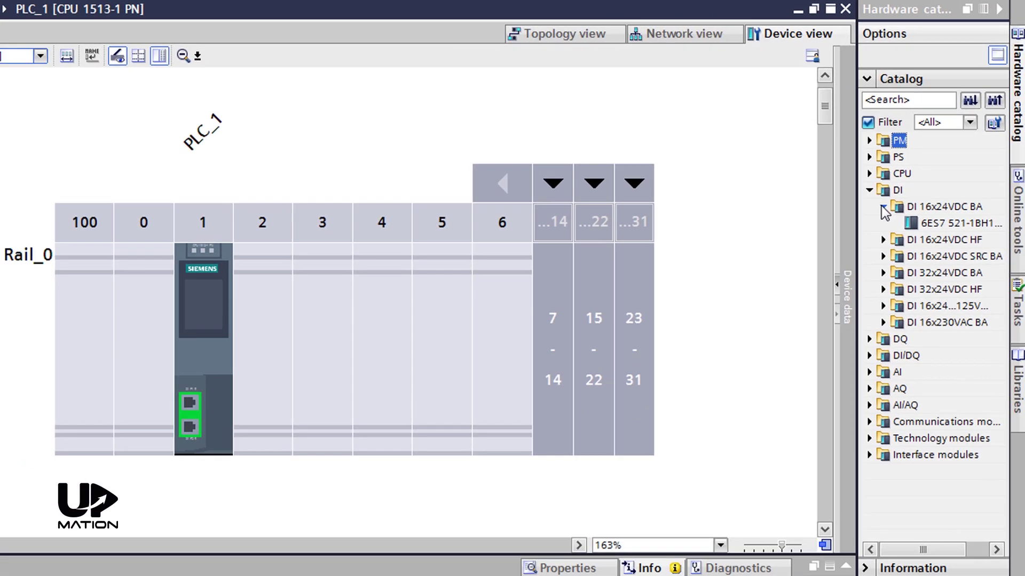
left_click(915, 222)
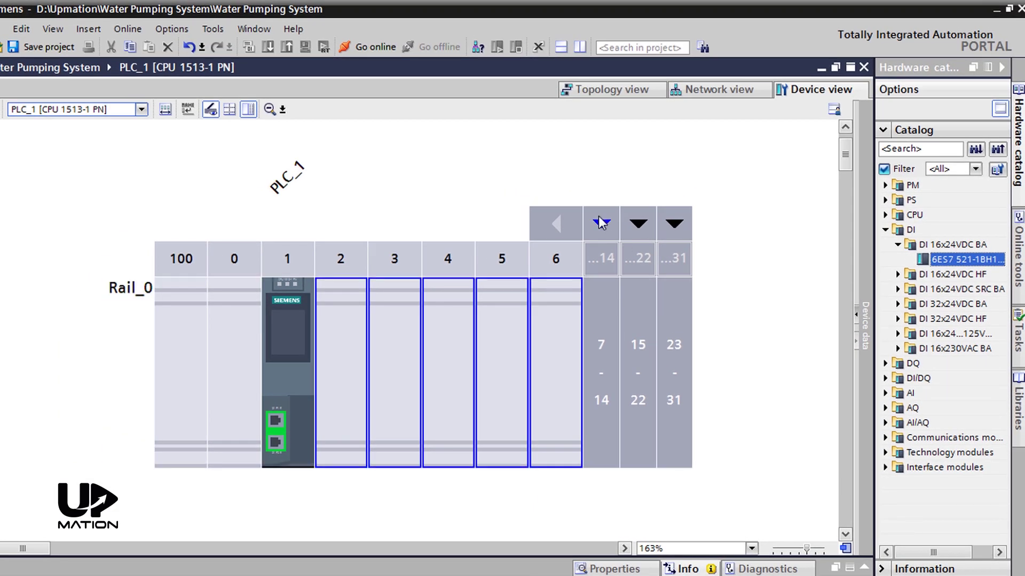
left_click(553, 183)
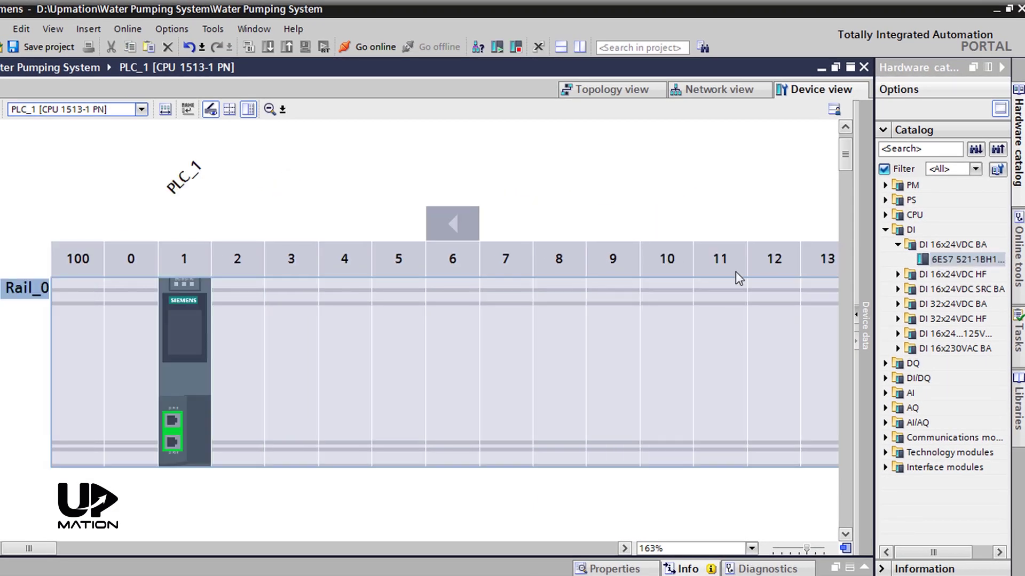
left_click(922, 262)
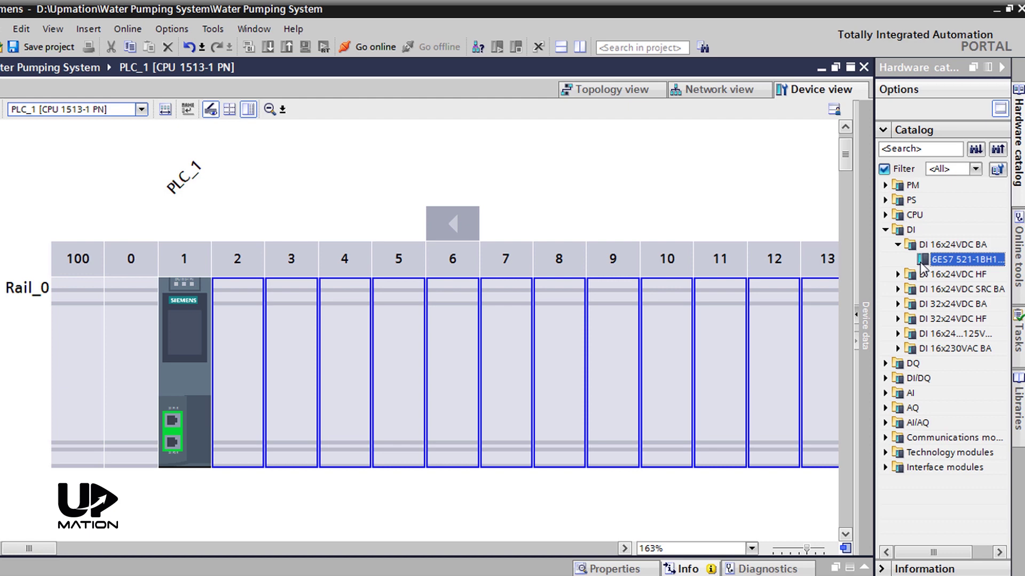
left_click_drag(922, 265, 239, 367)
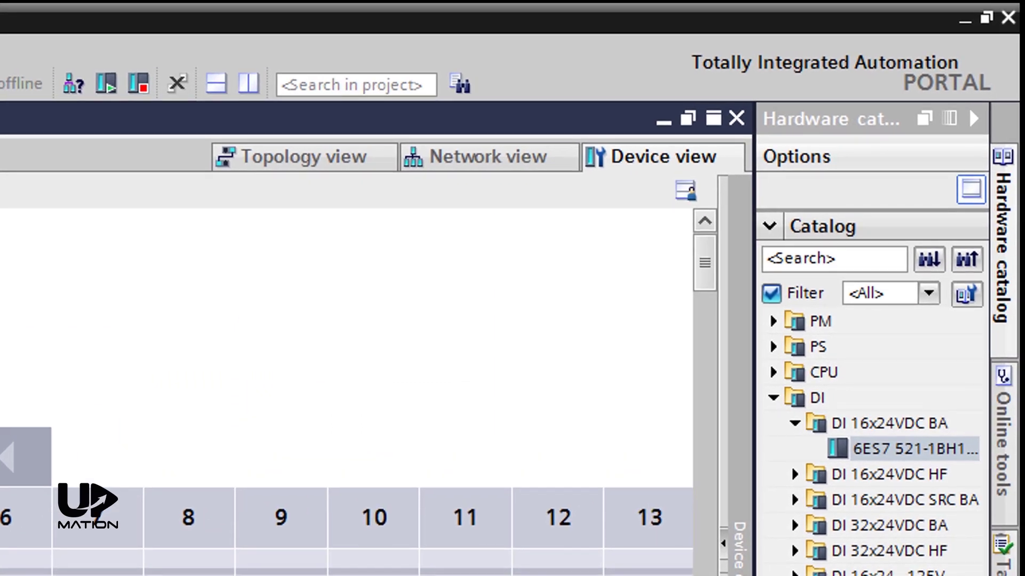
Step: Inspect the PS 25W 24VDC power supply module in the hardware catalog
left_click(773, 348)
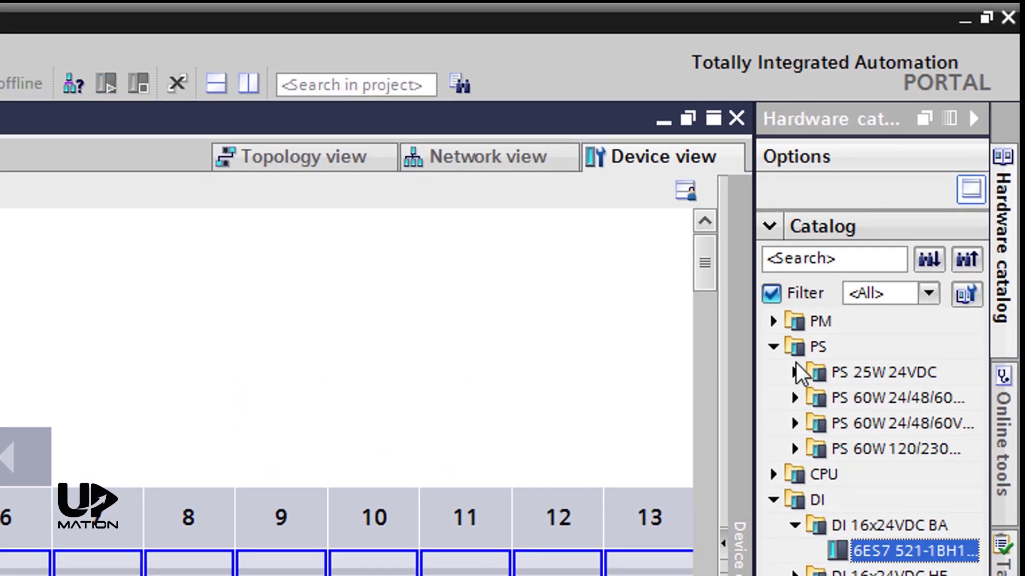
left_click(794, 372)
left_click(867, 401)
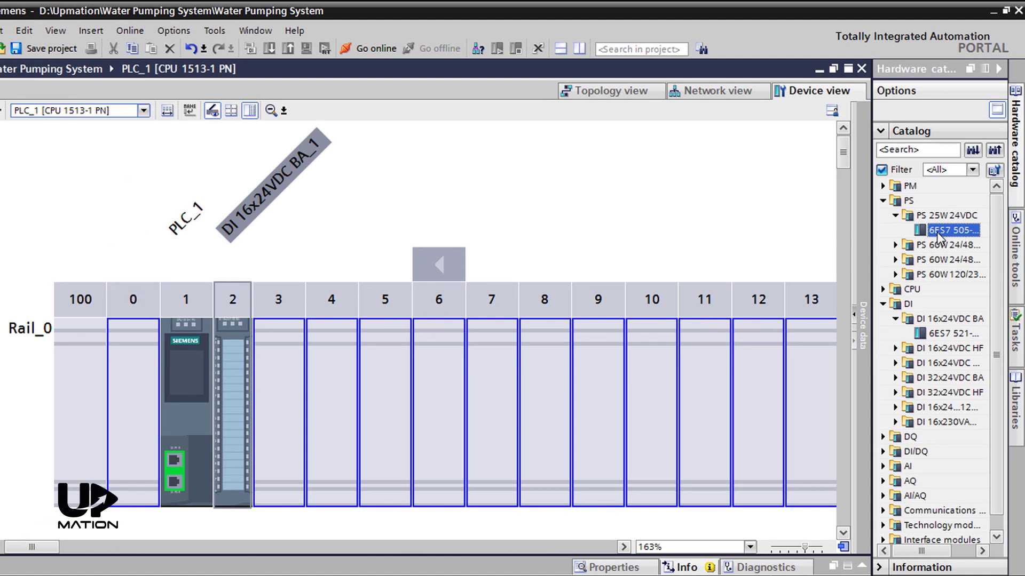
Step: Place the DQ 16x24VDC/0.5A BA module (6ES7 522-1BH10-0AA0) into rack slot 3
left_click(883, 201)
left_click(882, 230)
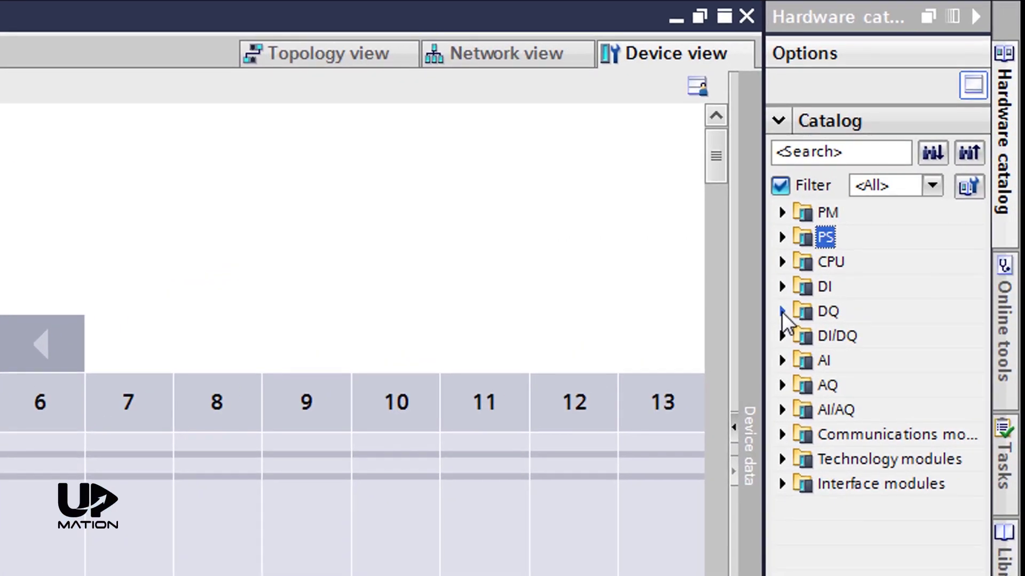
left_click(782, 312)
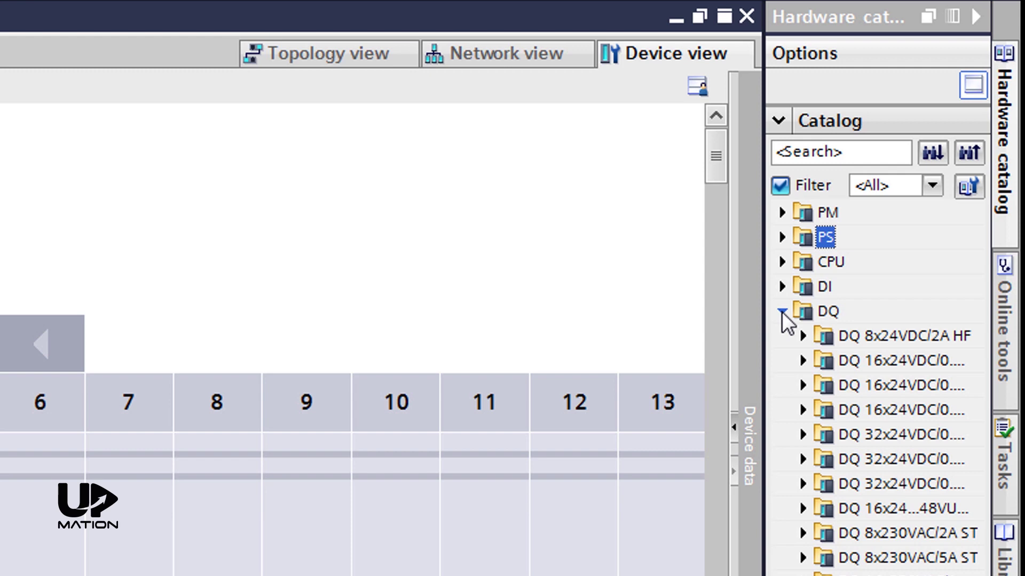
left_click(802, 361)
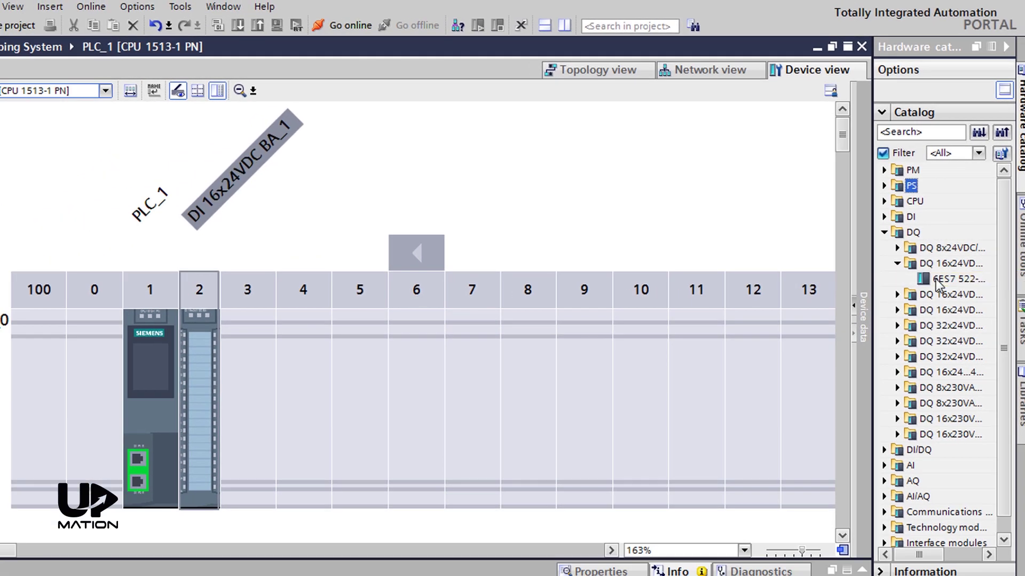
left_click_drag(936, 284, 249, 388)
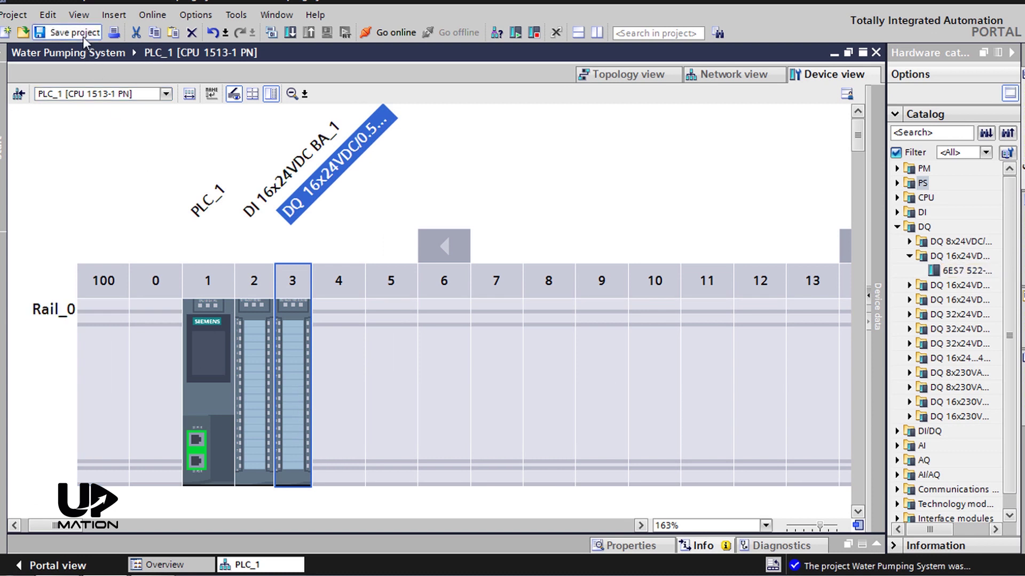
Step: Save the project, select Rail_0, and compile PLC_1's hardware configuration
left_click(82, 37)
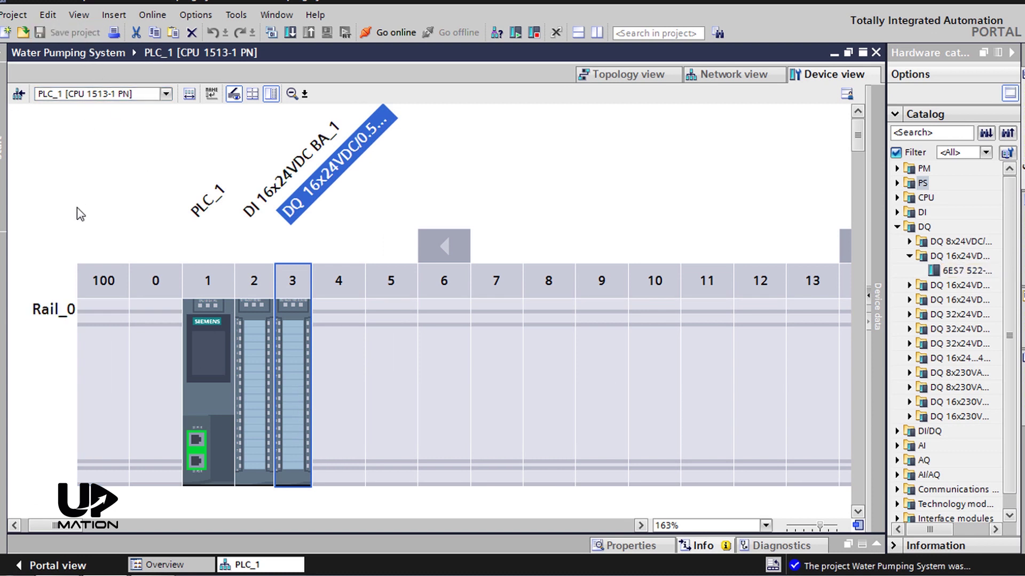
left_click(54, 308)
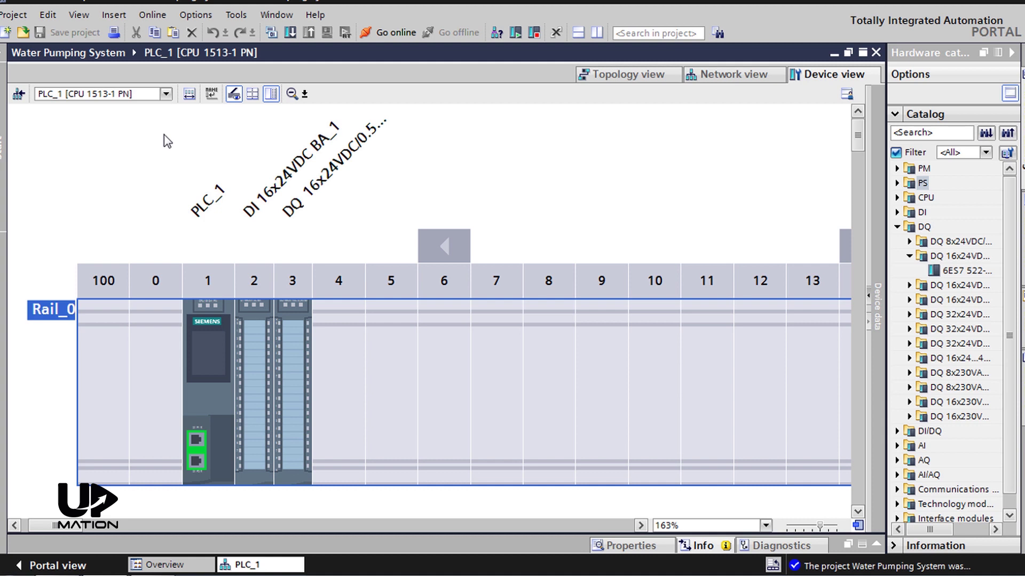
left_click(271, 32)
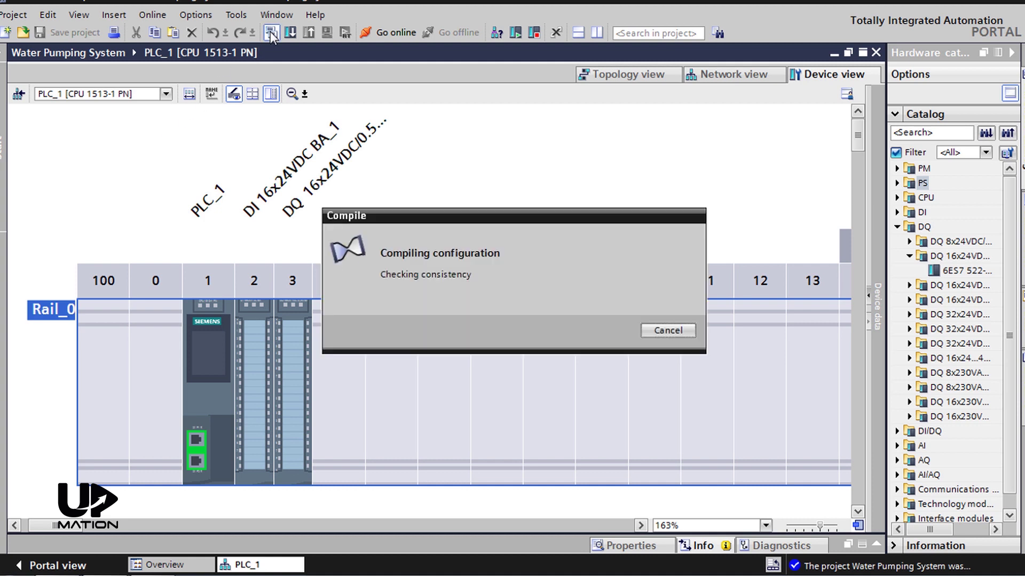